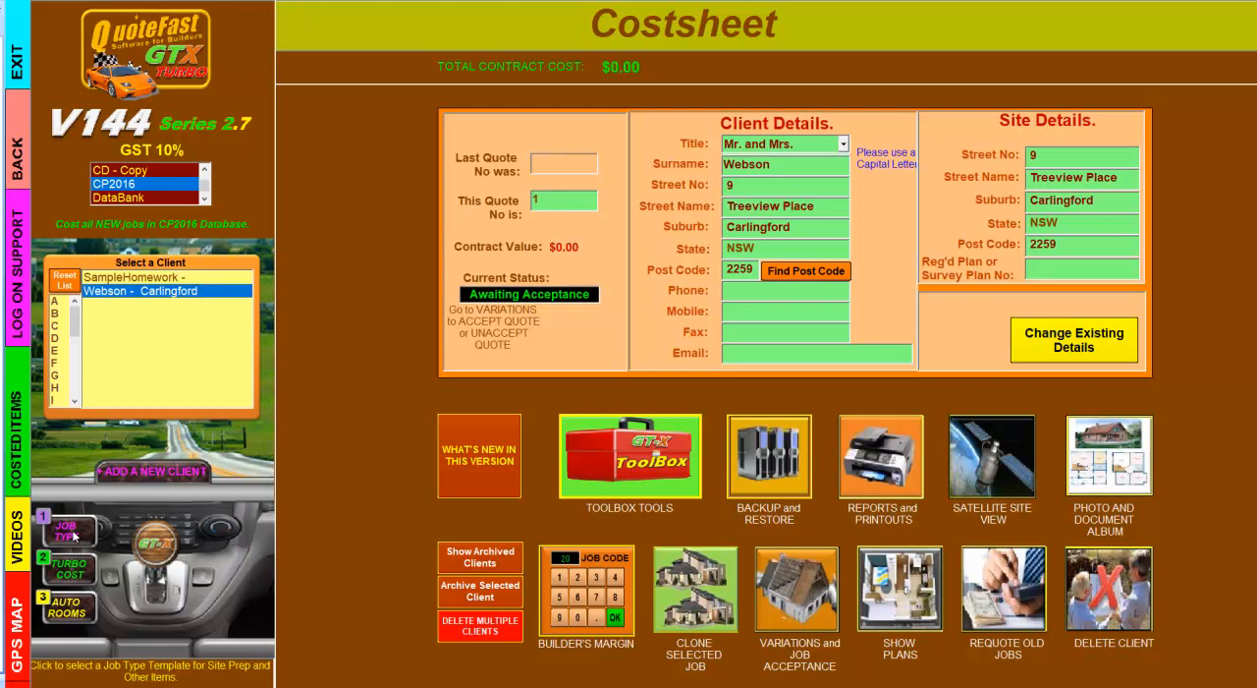
- Open the job type templates for the selected client and choose the 2 Storey New Build -- Difficult Site template for the full quote
left_click(73, 532)
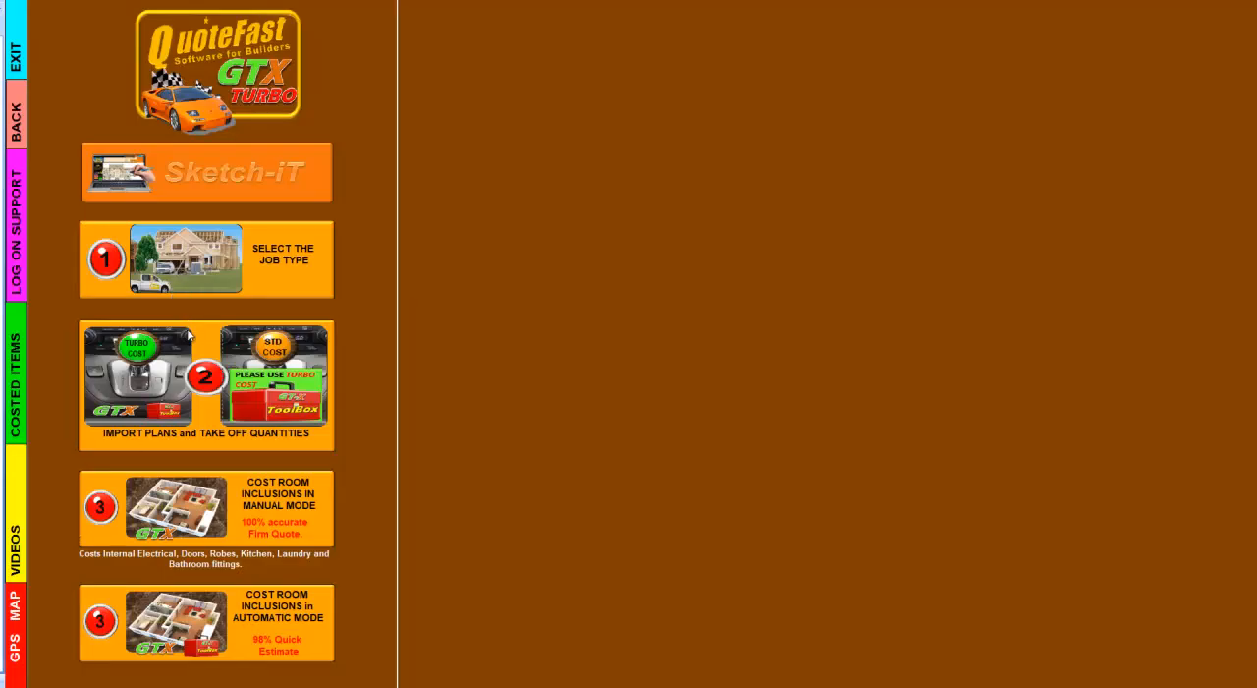
left_click(187, 263)
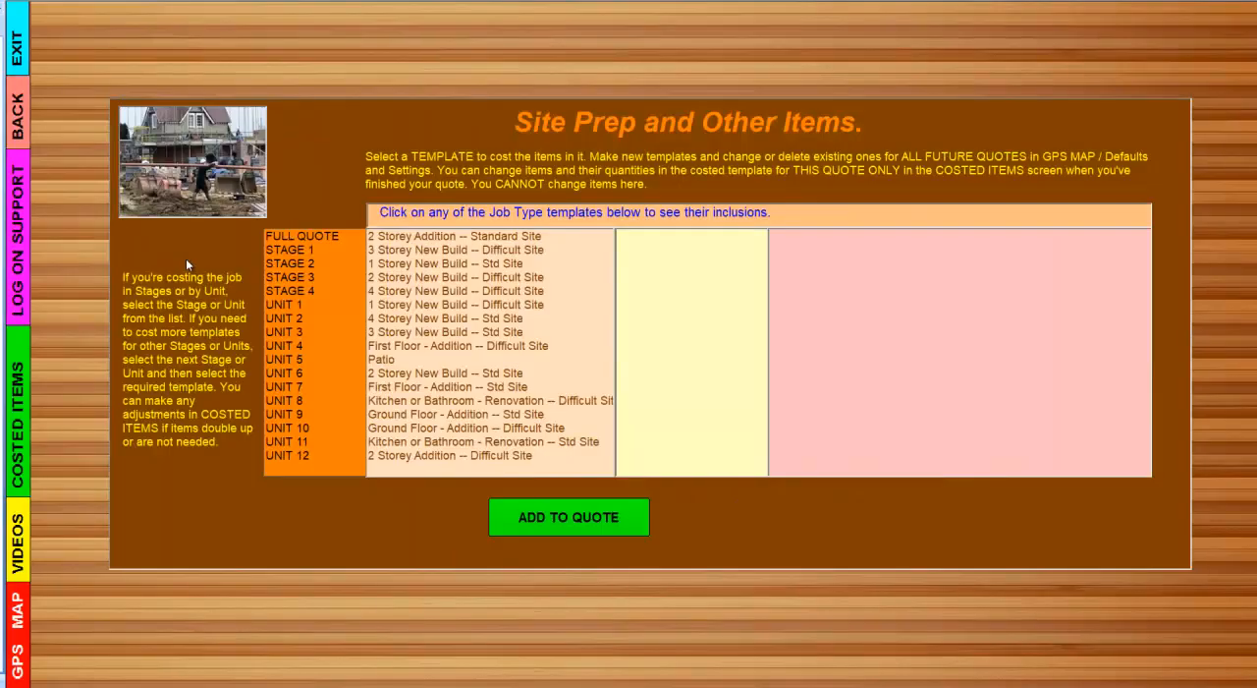
left_click(310, 240)
left_click(439, 279)
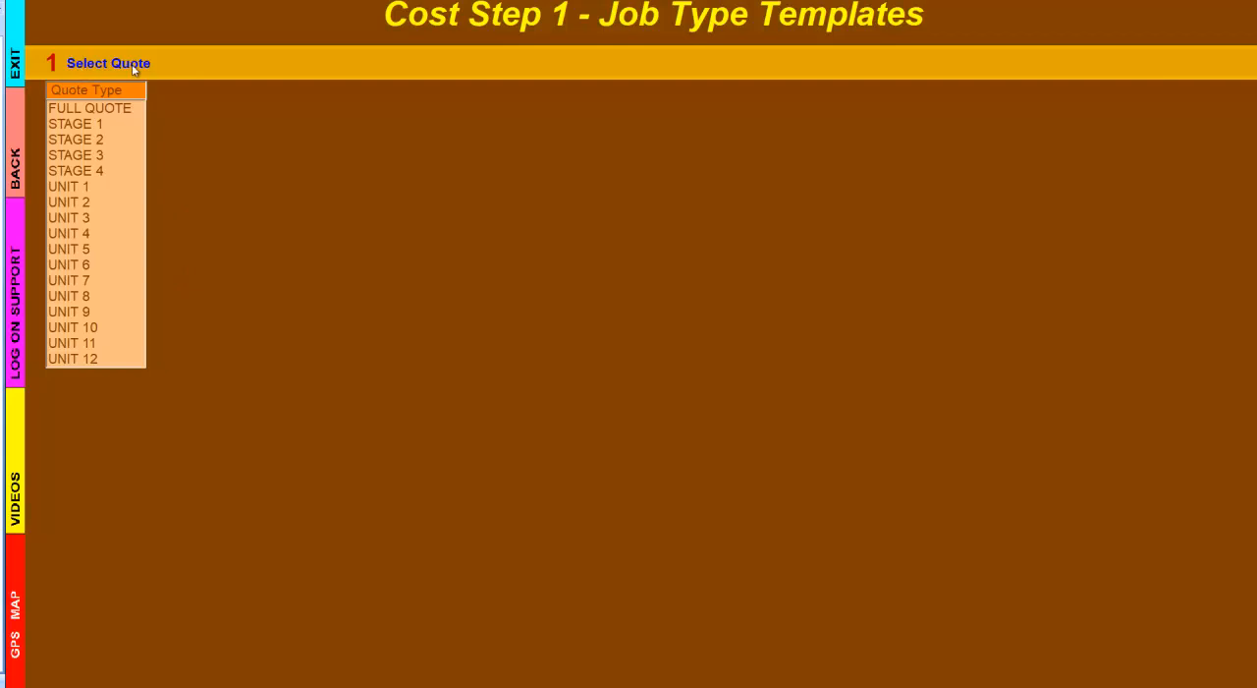
left_click(109, 108)
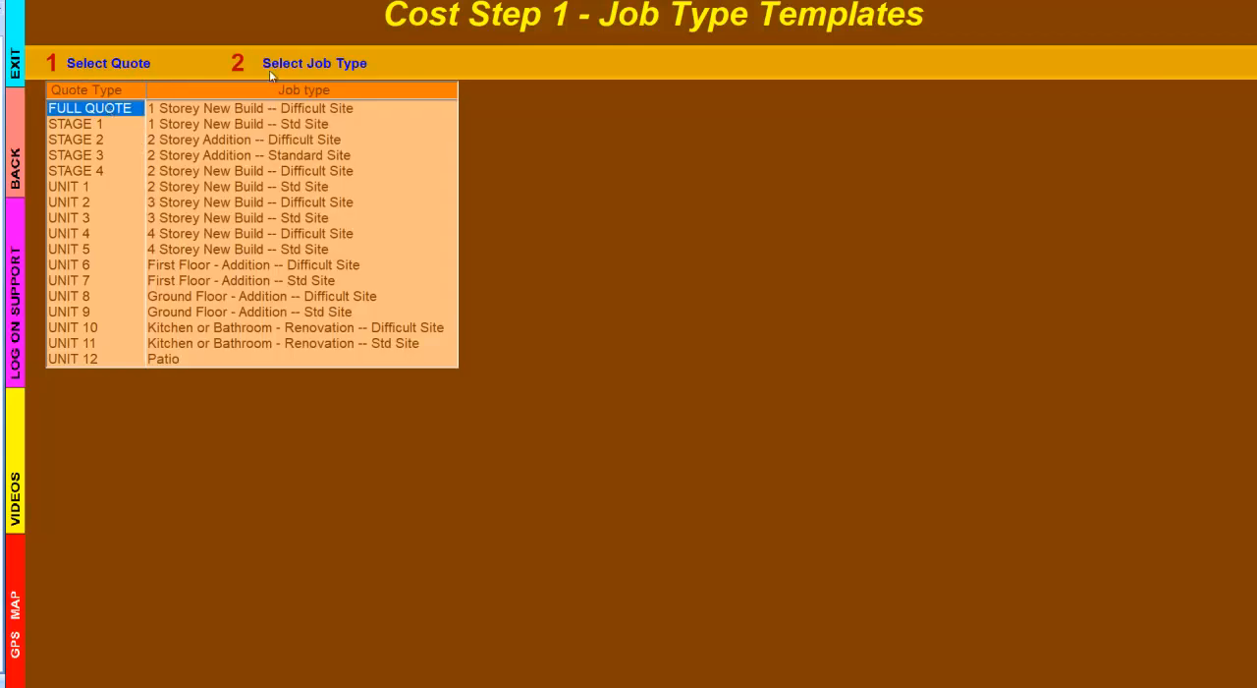
left_click(234, 175)
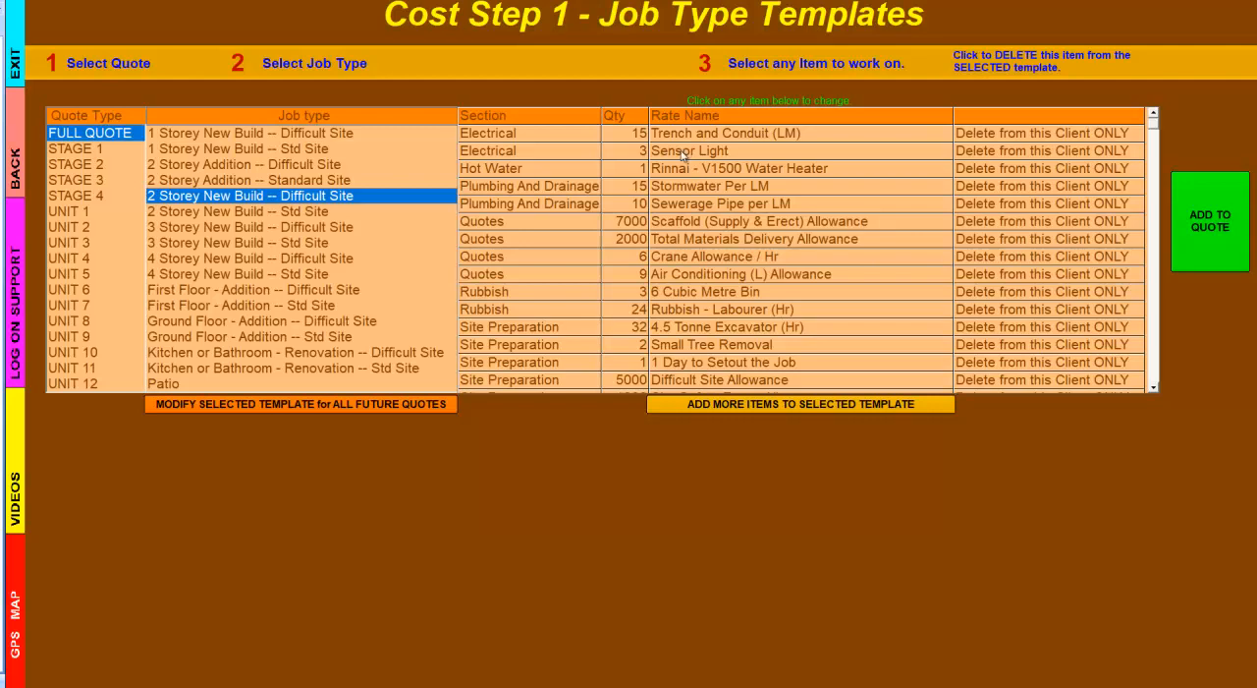
- Set the Sensor Light quantity to 2 in the selected template's item list
left_click(633, 157)
left_click(483, 365)
left_click(634, 463)
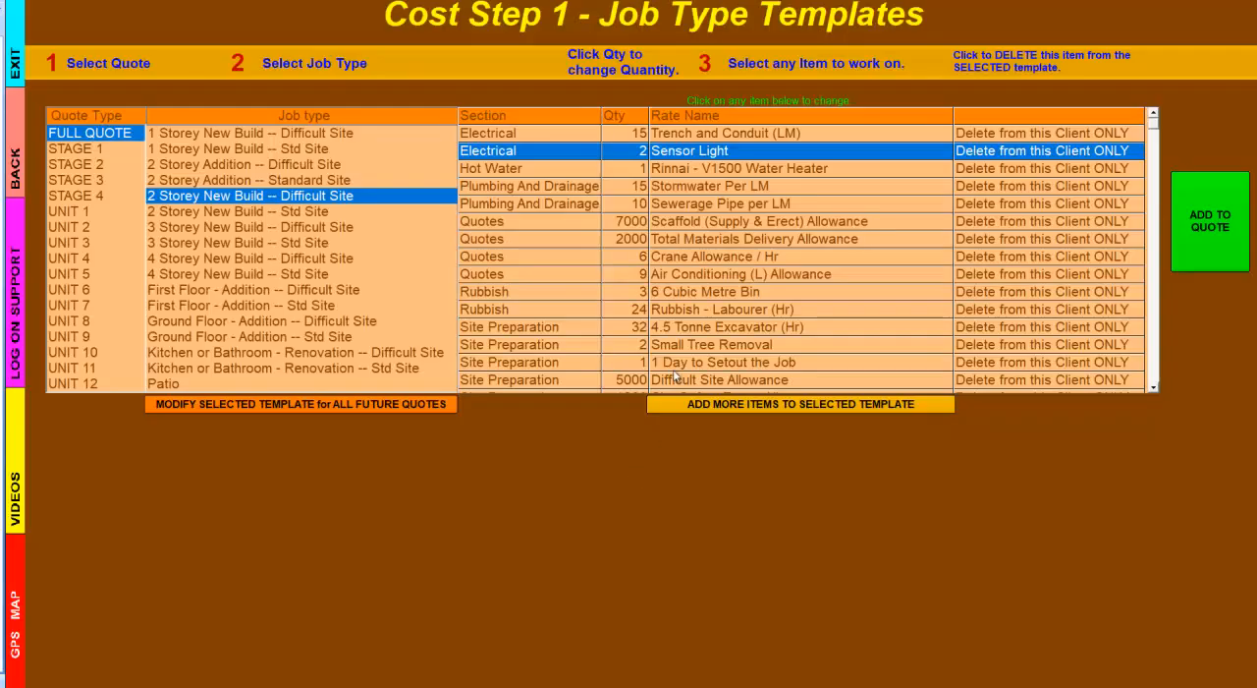
- Replace the Rinnai water heater with one Builder's Std Solar HWS PC $2000, and delete the Sensor Light item from this client only
left_click(689, 168)
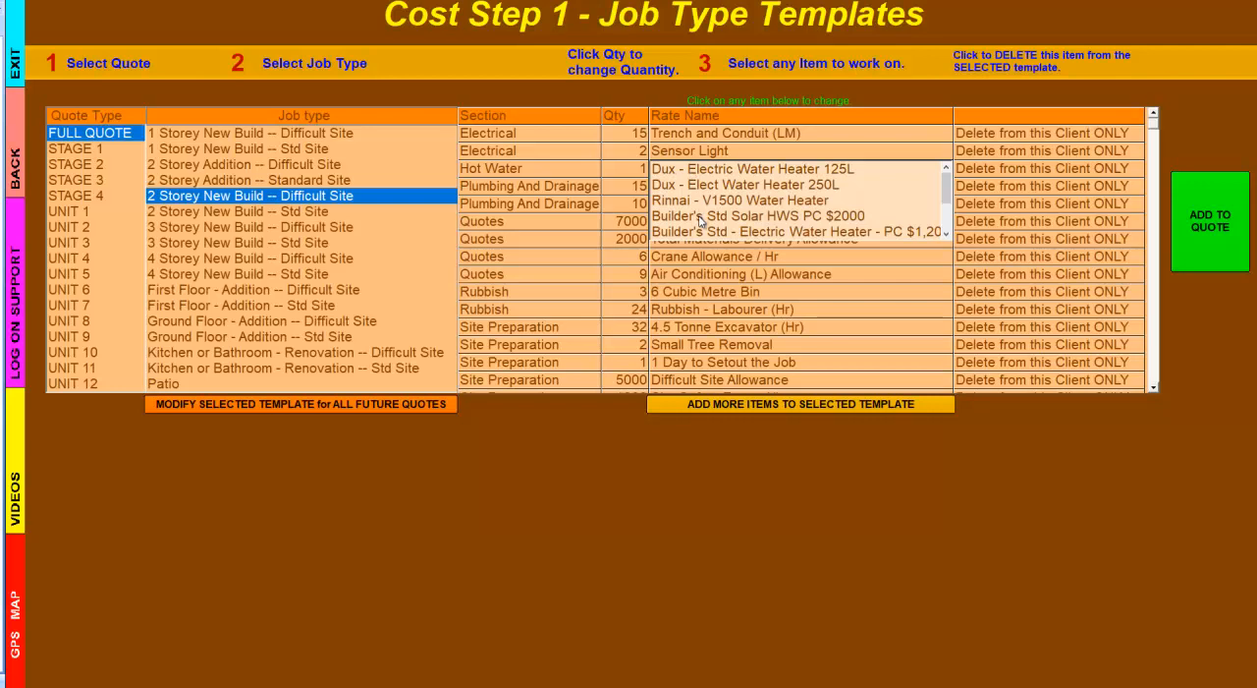
left_click(699, 216)
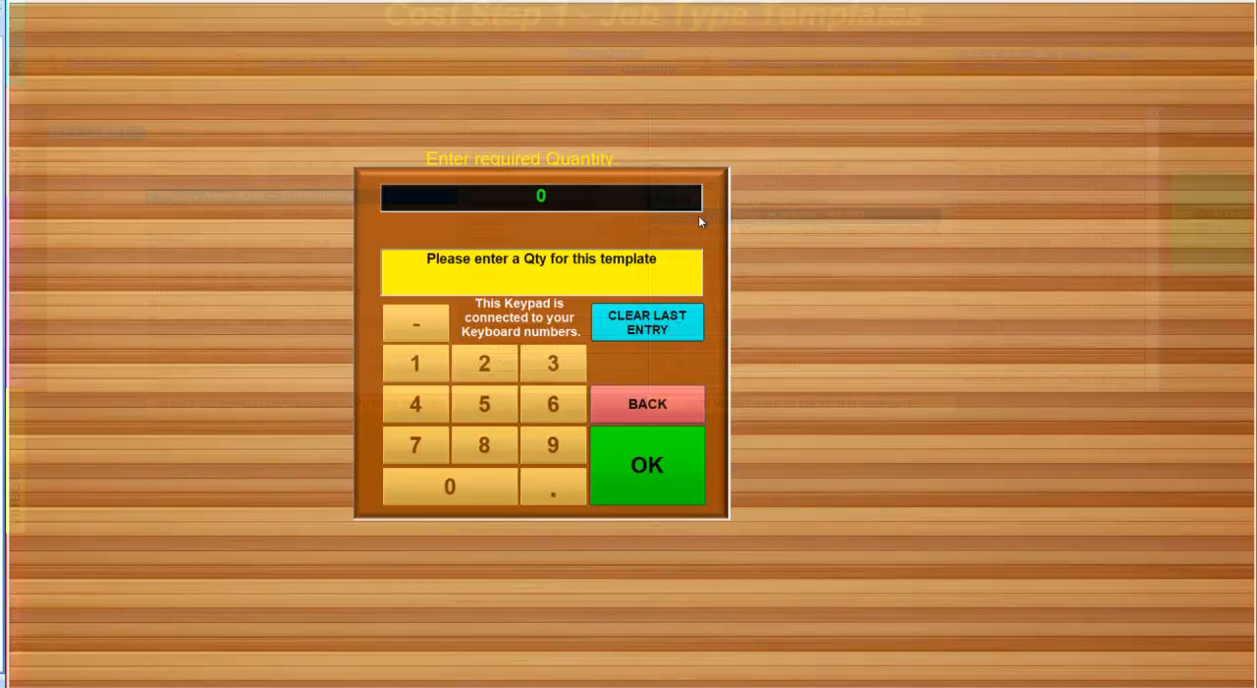
left_click(432, 369)
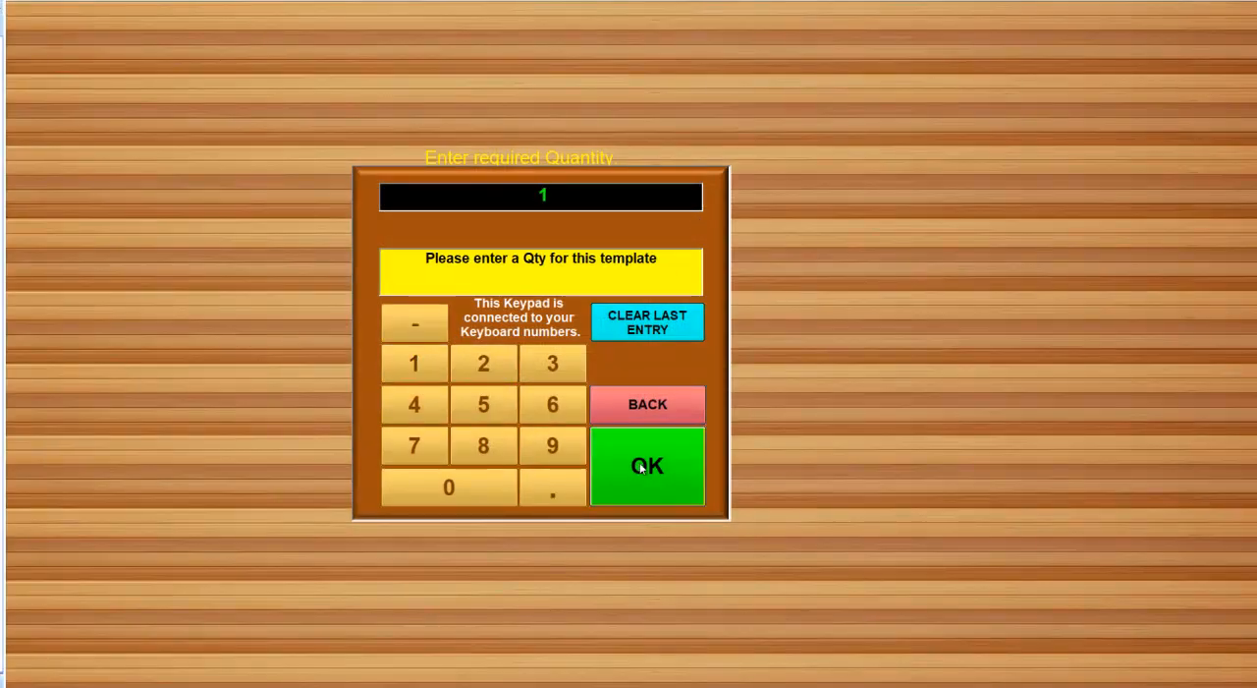
left_click(645, 468)
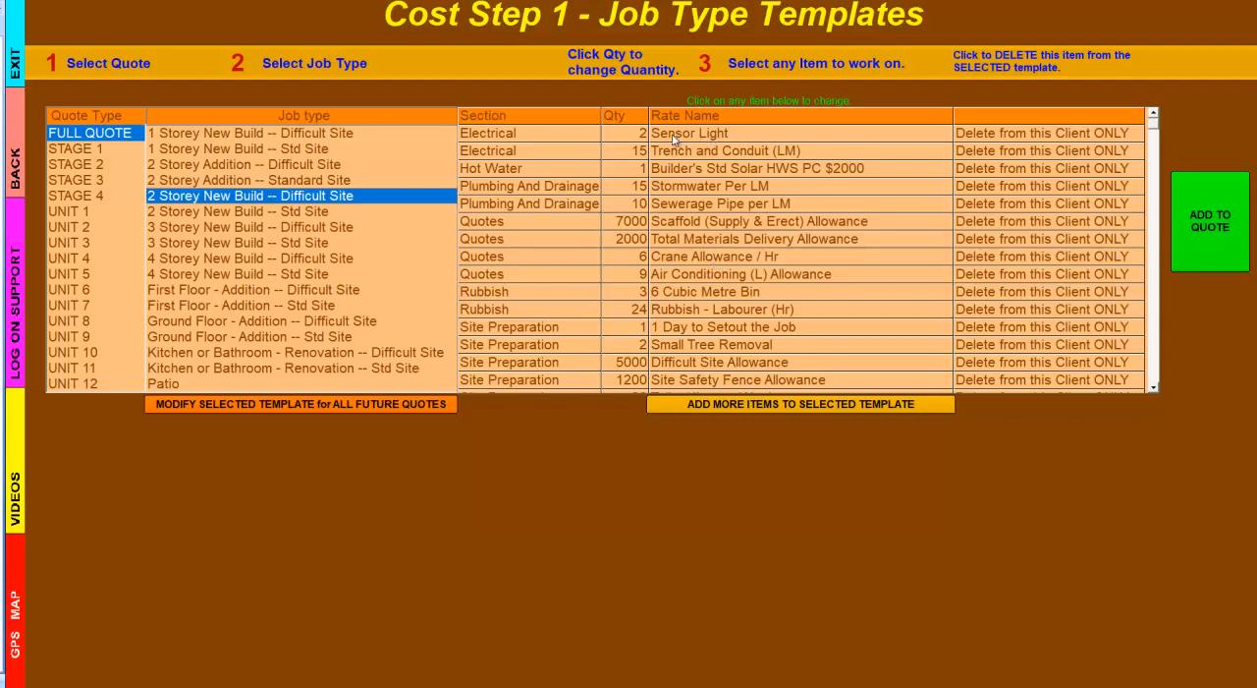
left_click(1033, 138)
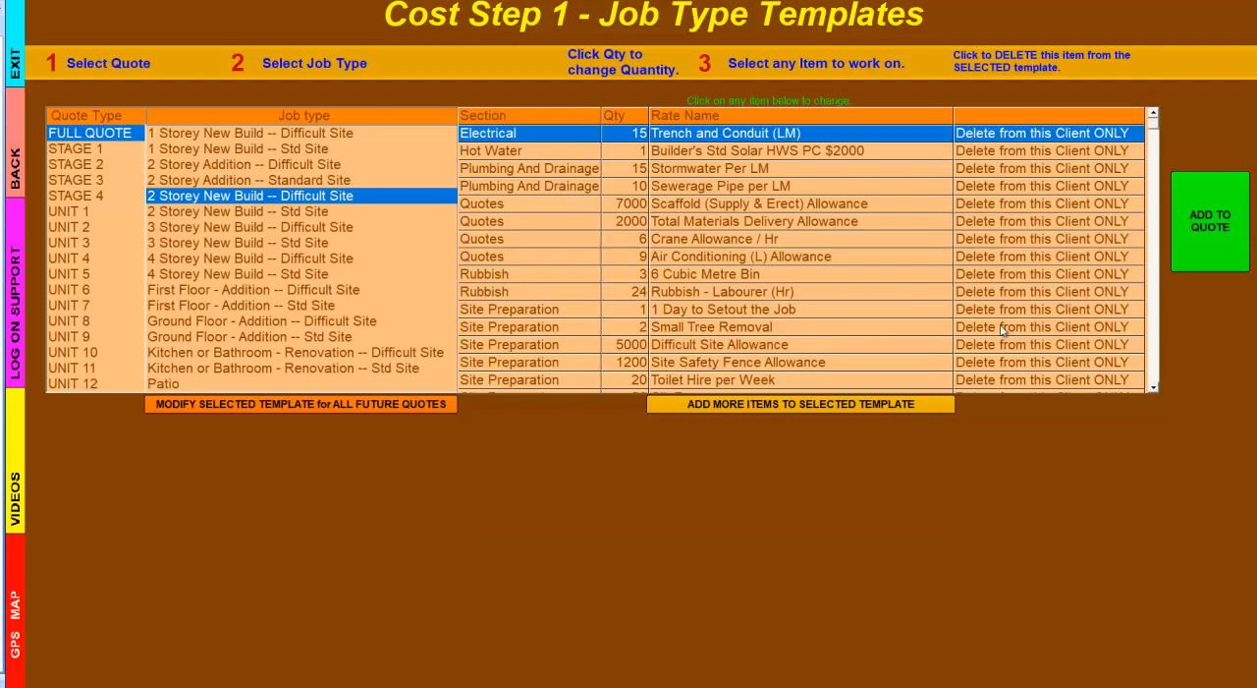
- Add the Interior Design Consultancy Allowance from the Allowances category to the selected template with a quantity of 2000
left_click(739, 411)
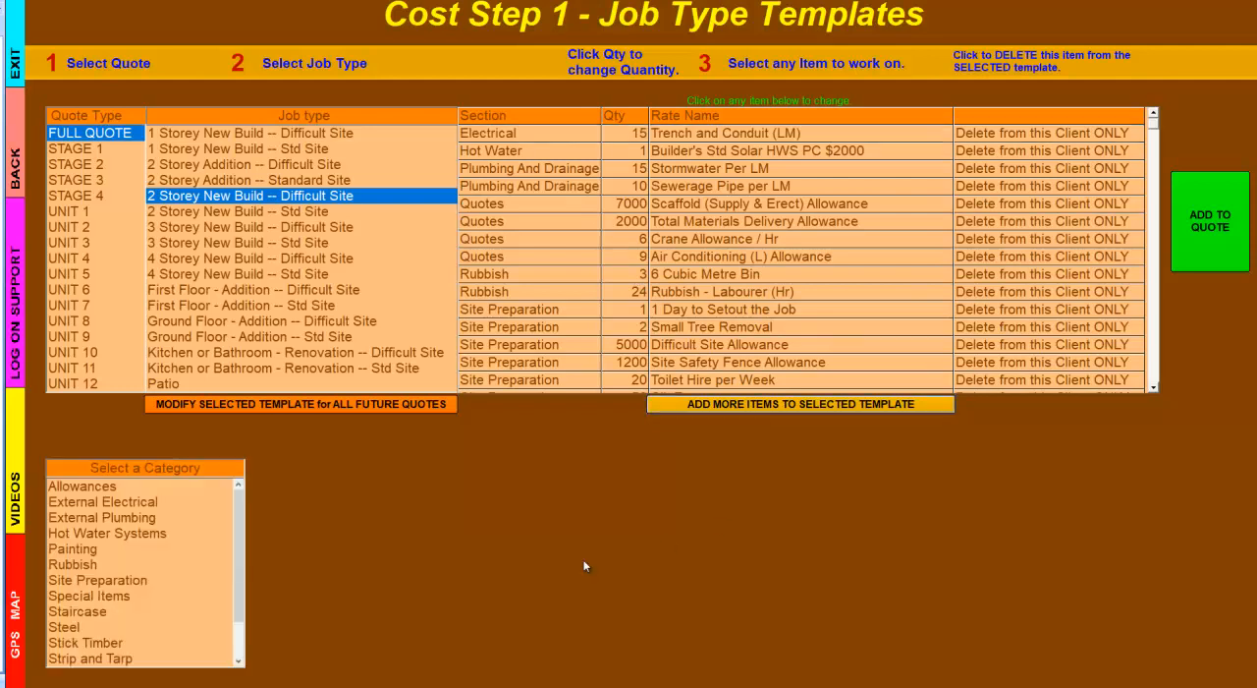
left_click(89, 488)
scroll(488, 596, "down", 2)
scroll(489, 596, "down", 3)
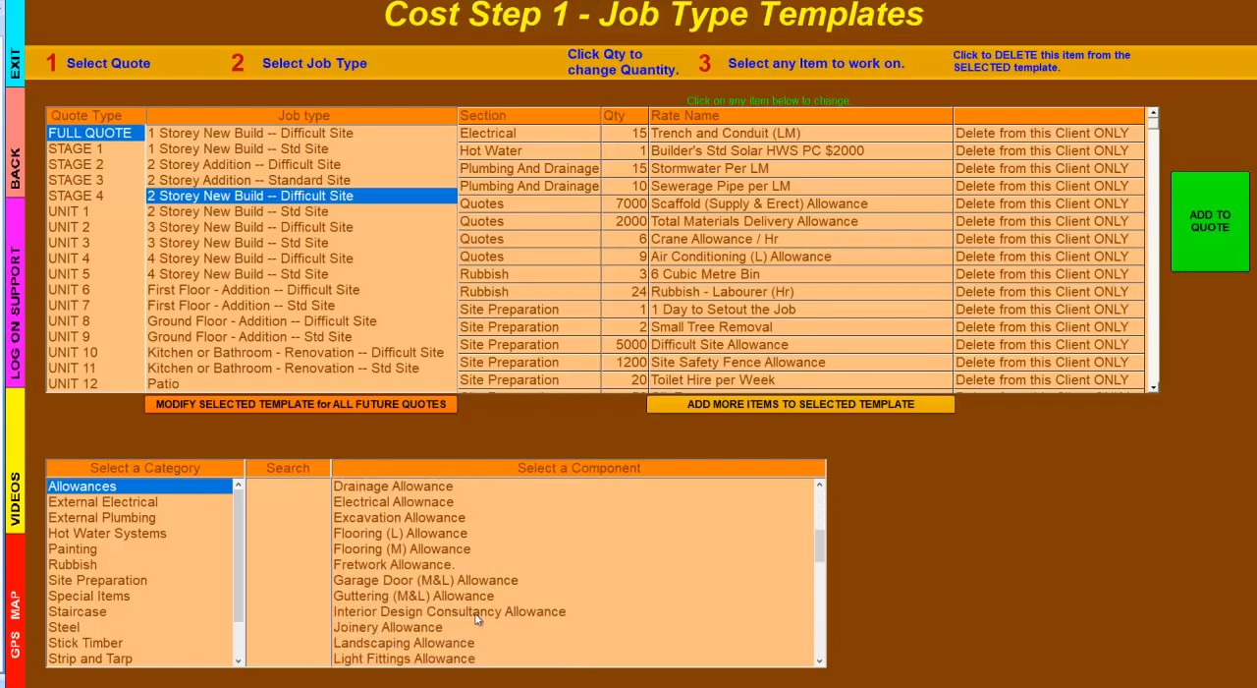
left_click(475, 613)
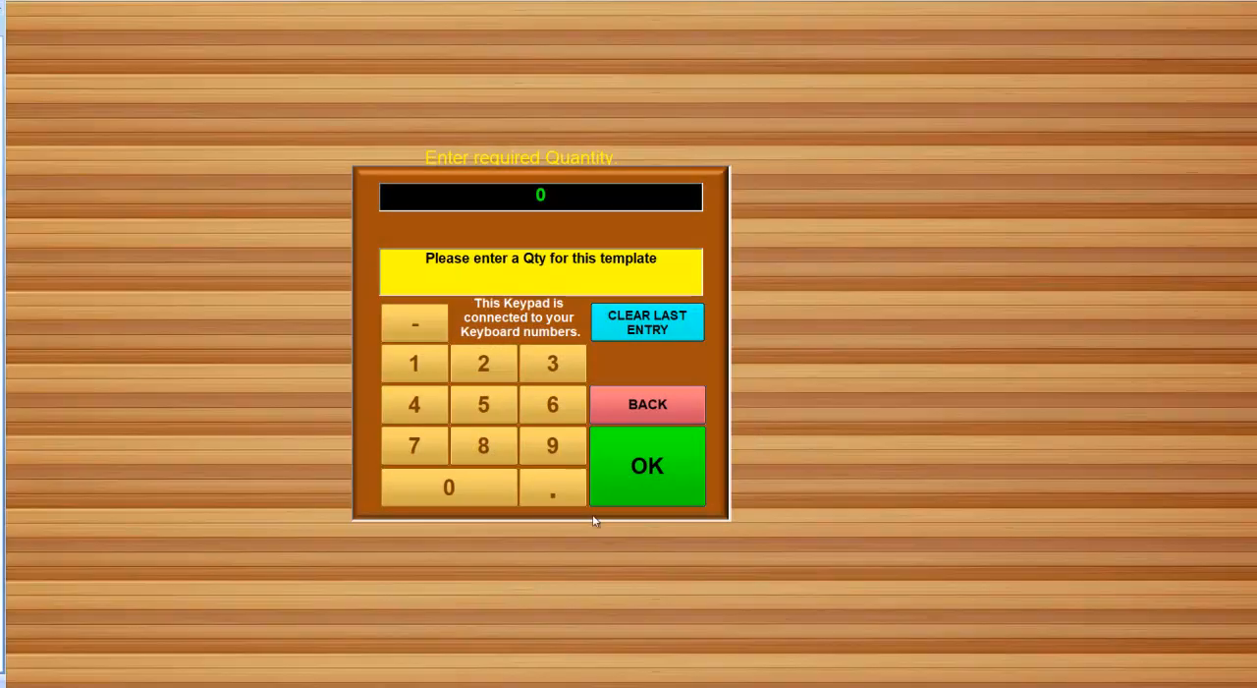
left_click(484, 363)
left_click(461, 482)
left_click(433, 483)
left_click(416, 486)
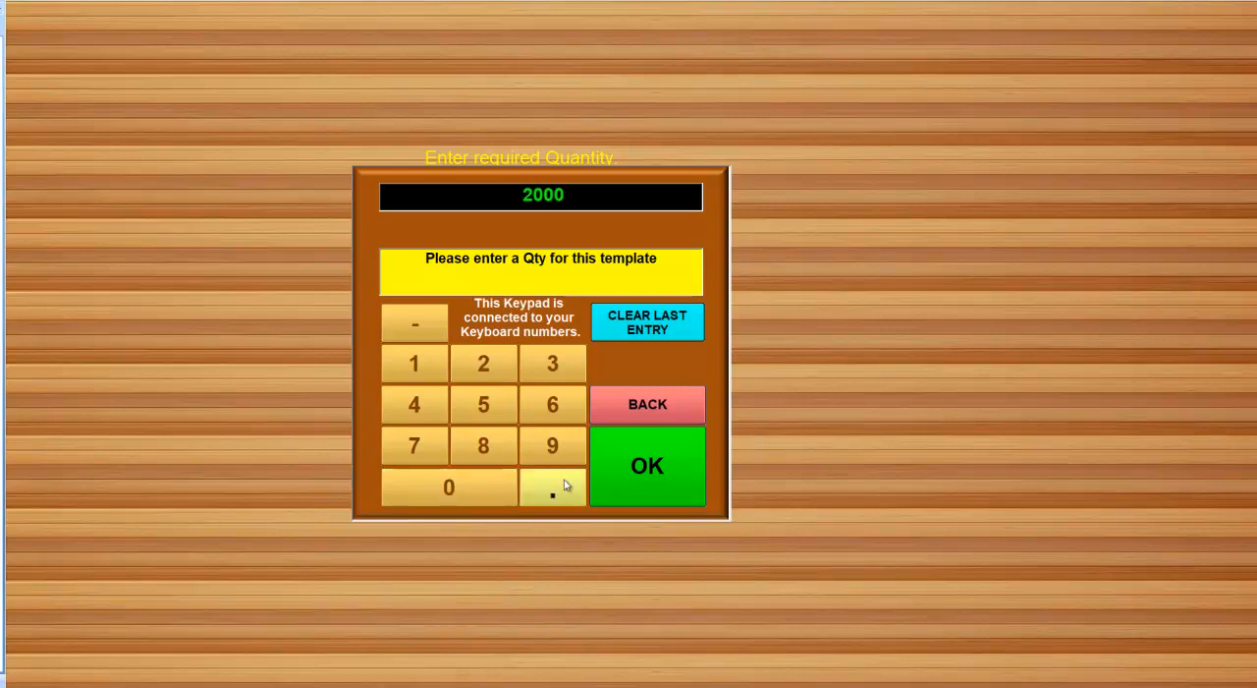
left_click(640, 475)
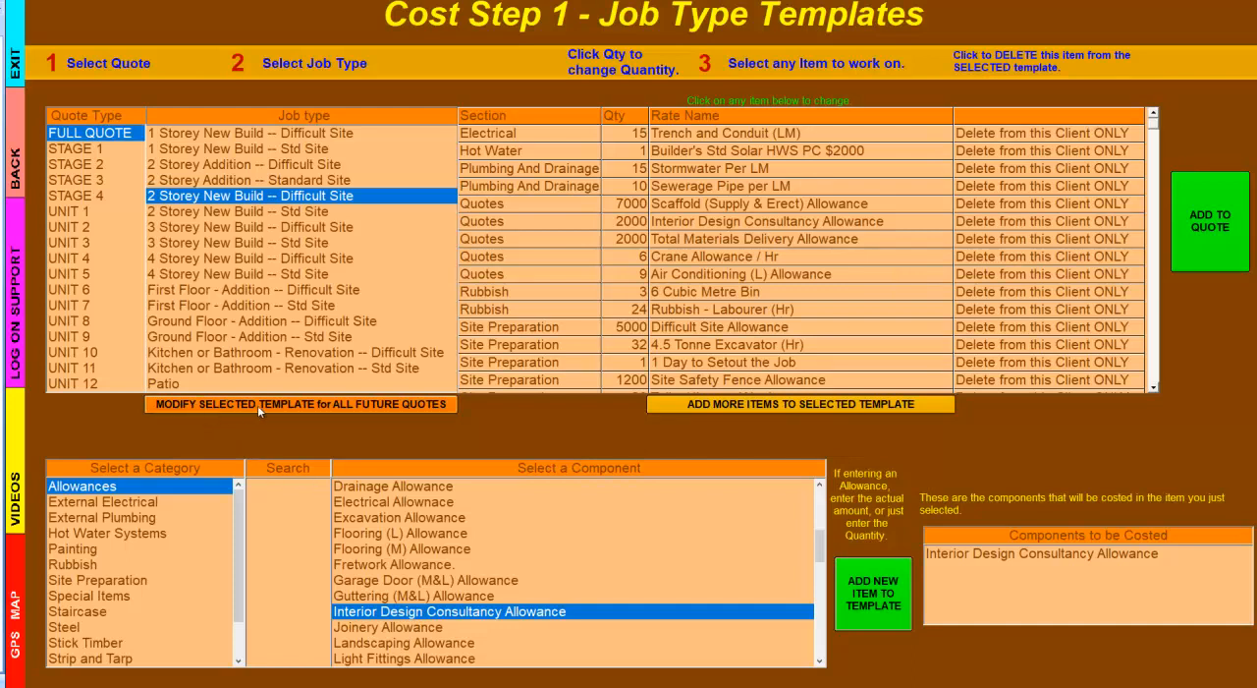
- Switch to modifying the selected template for all future quotes, and open its clone naming form and back out of it
left_click(358, 404)
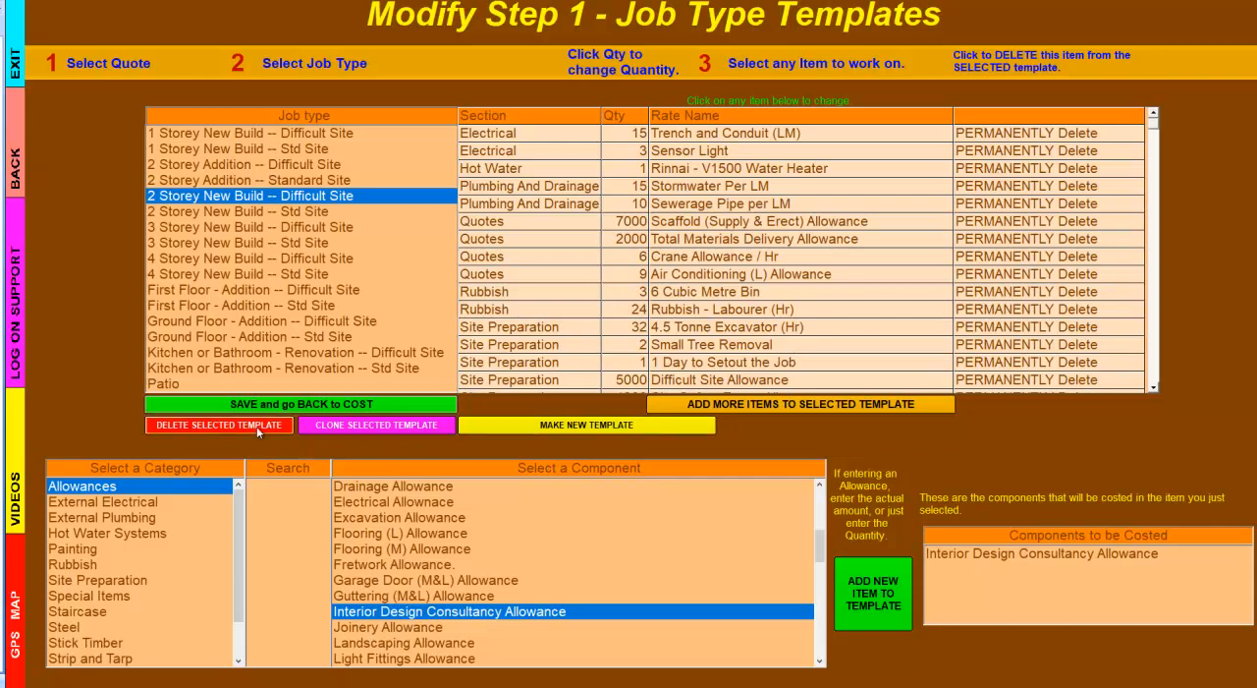
left_click(380, 424)
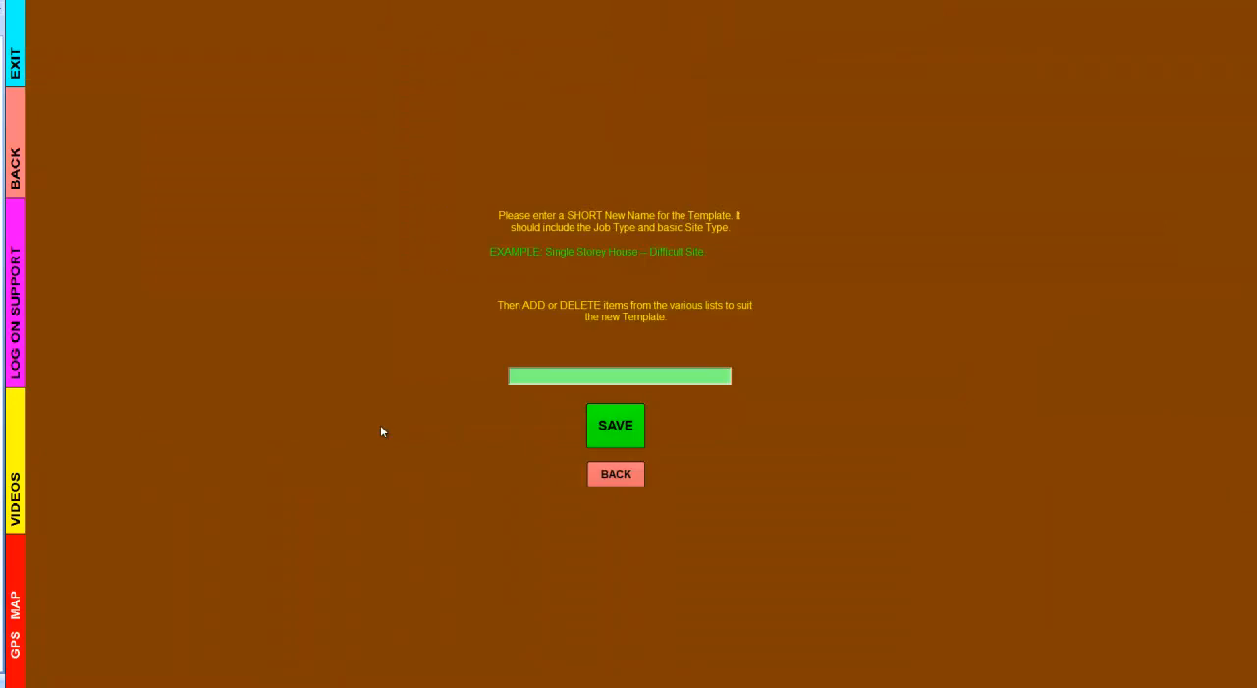
left_click(613, 475)
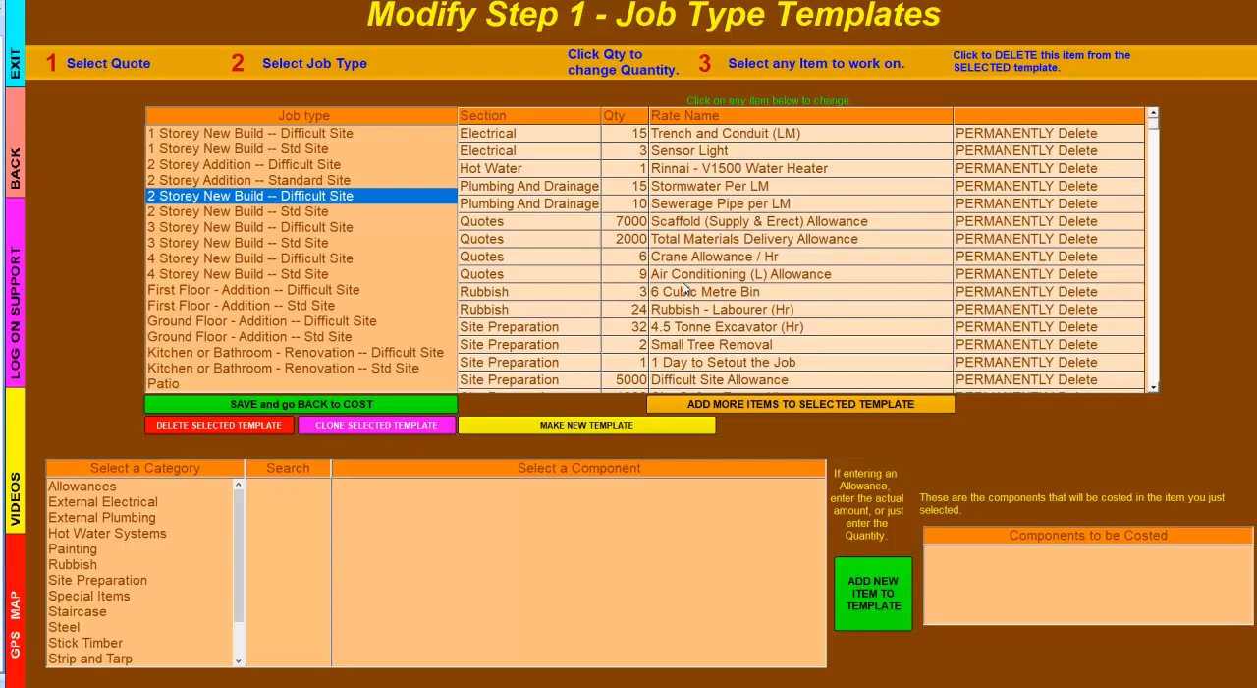
- Make a new job type template named Granny Flat, select it in the list, and save back to costing
left_click(576, 432)
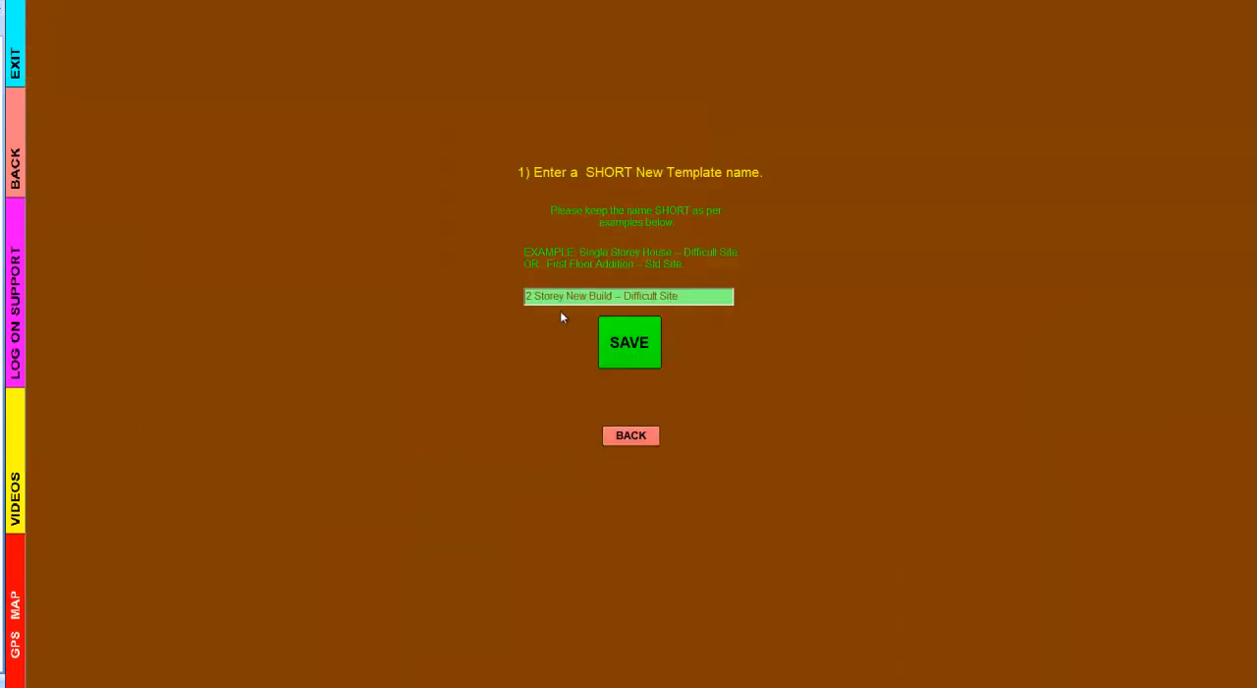
left_click_drag(699, 297, 519, 299)
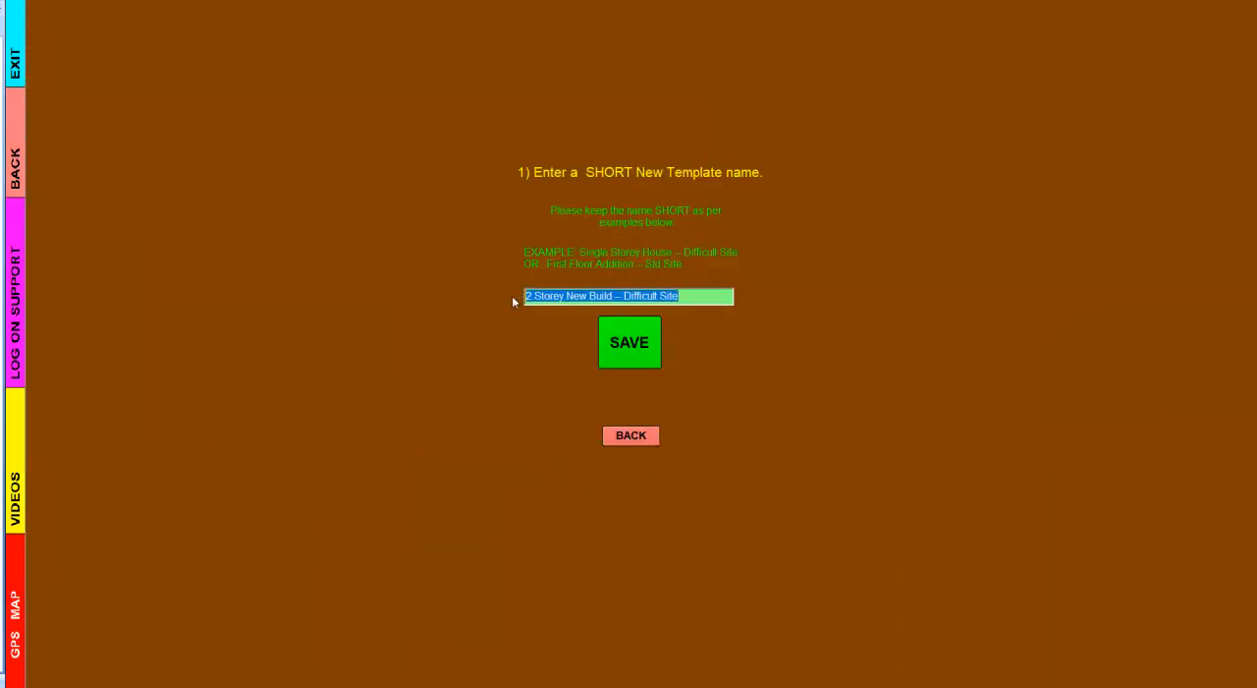
type("granny ")
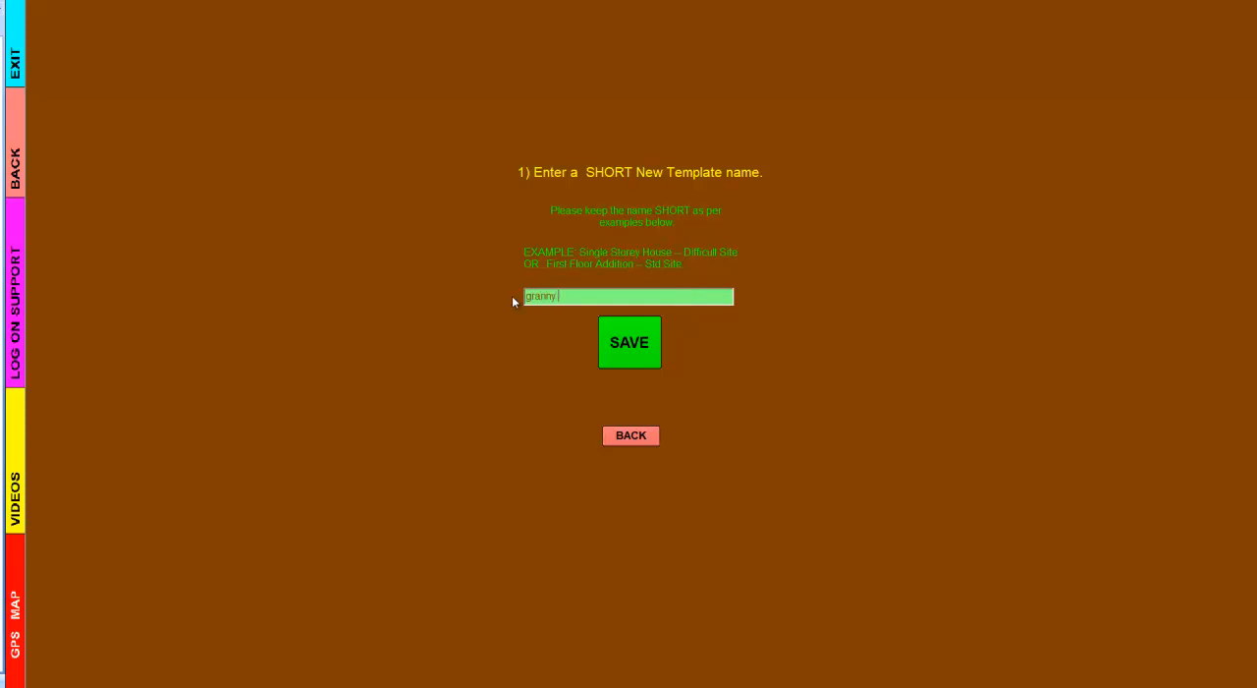
type("Flat")
left_click(628, 339)
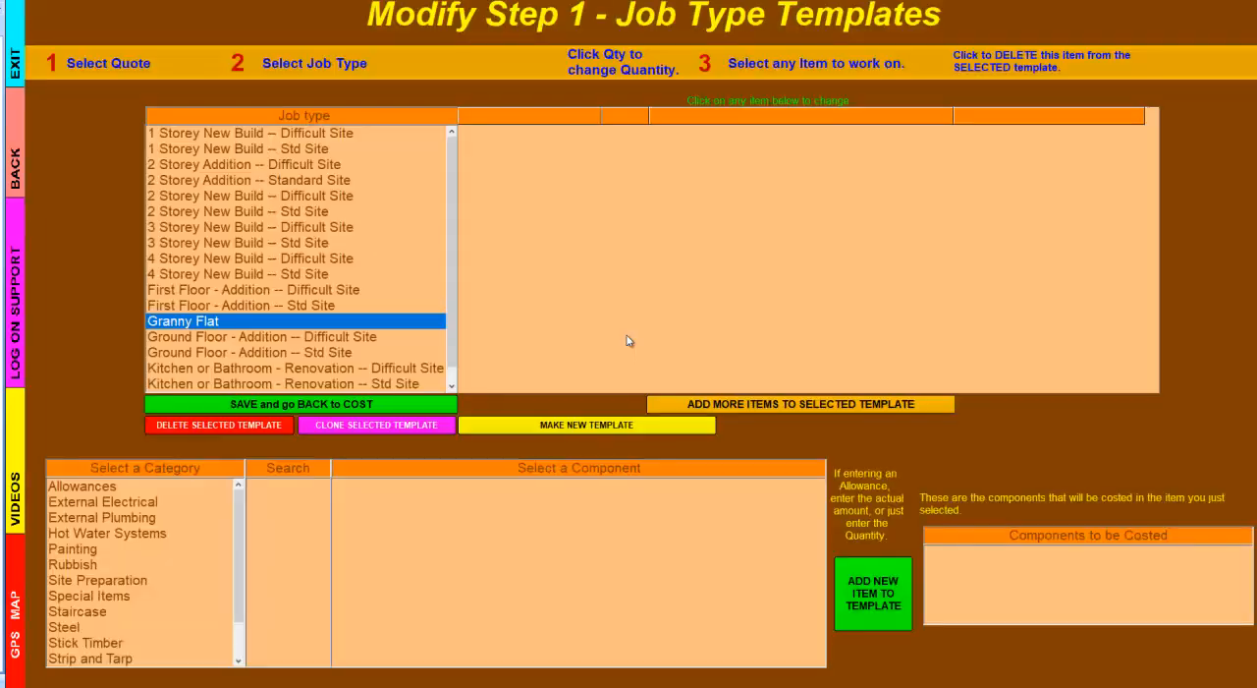
left_click(203, 330)
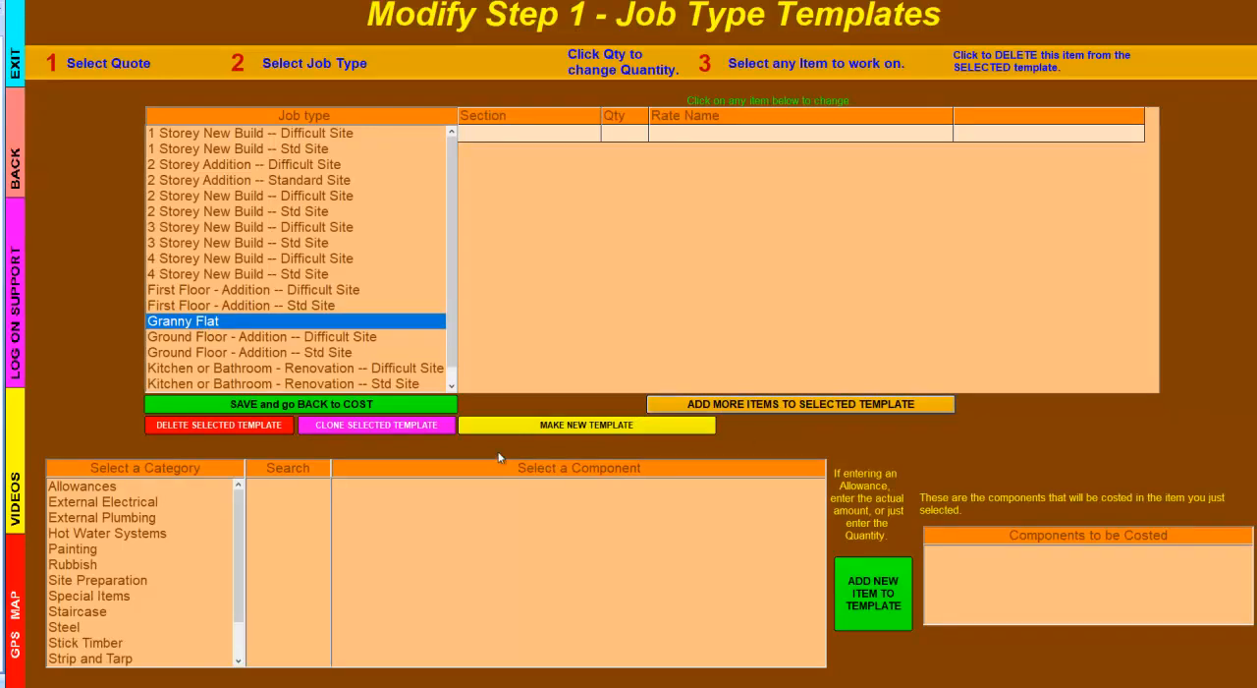
left_click(418, 404)
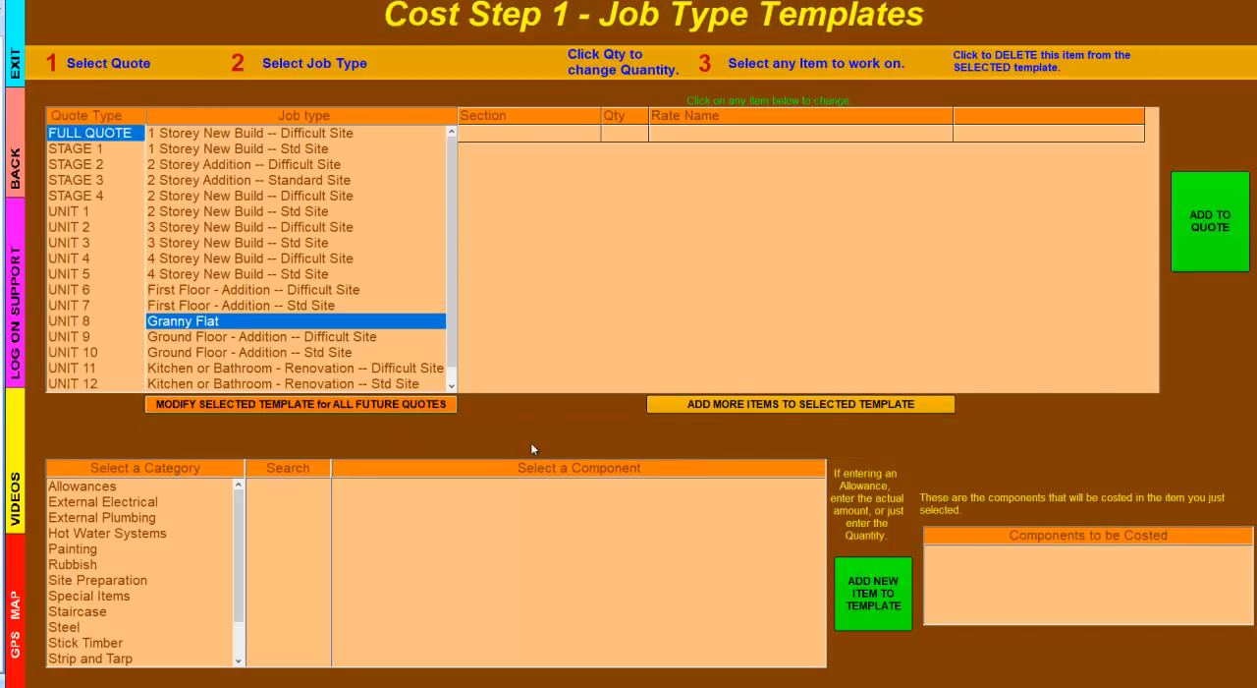
- Select the 4 Storey New Build -- Difficult Site template and add it to the full quote
left_click(299, 259)
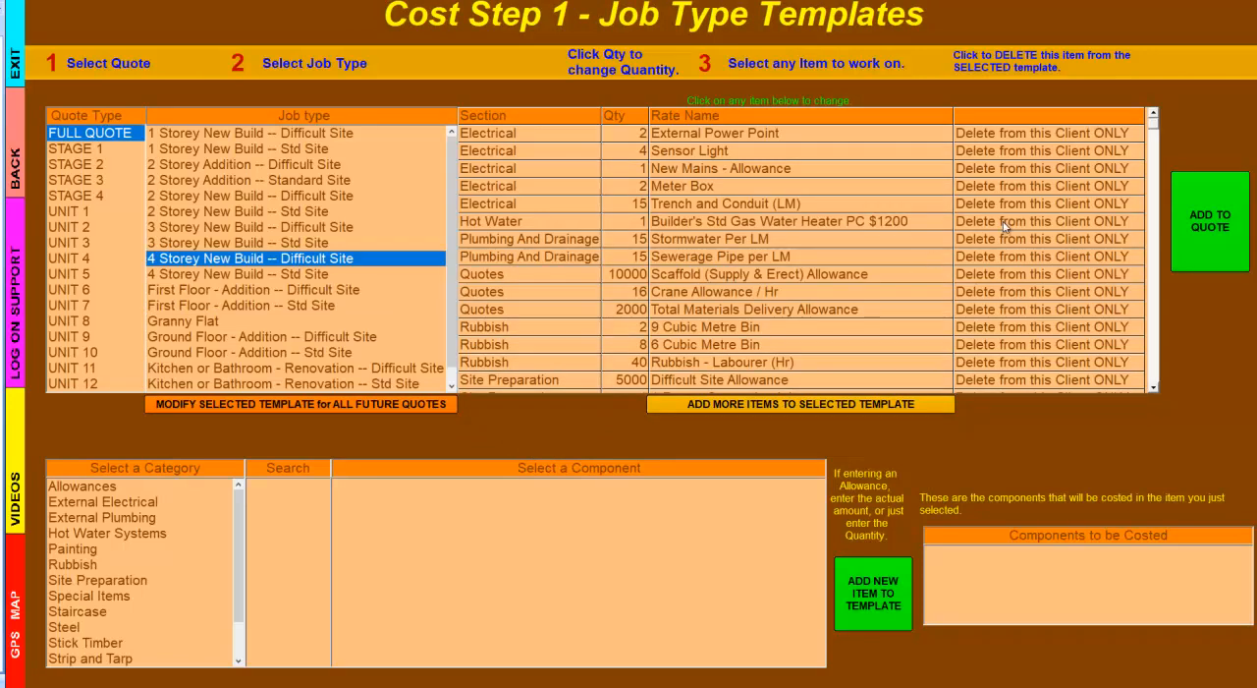
left_click(1214, 224)
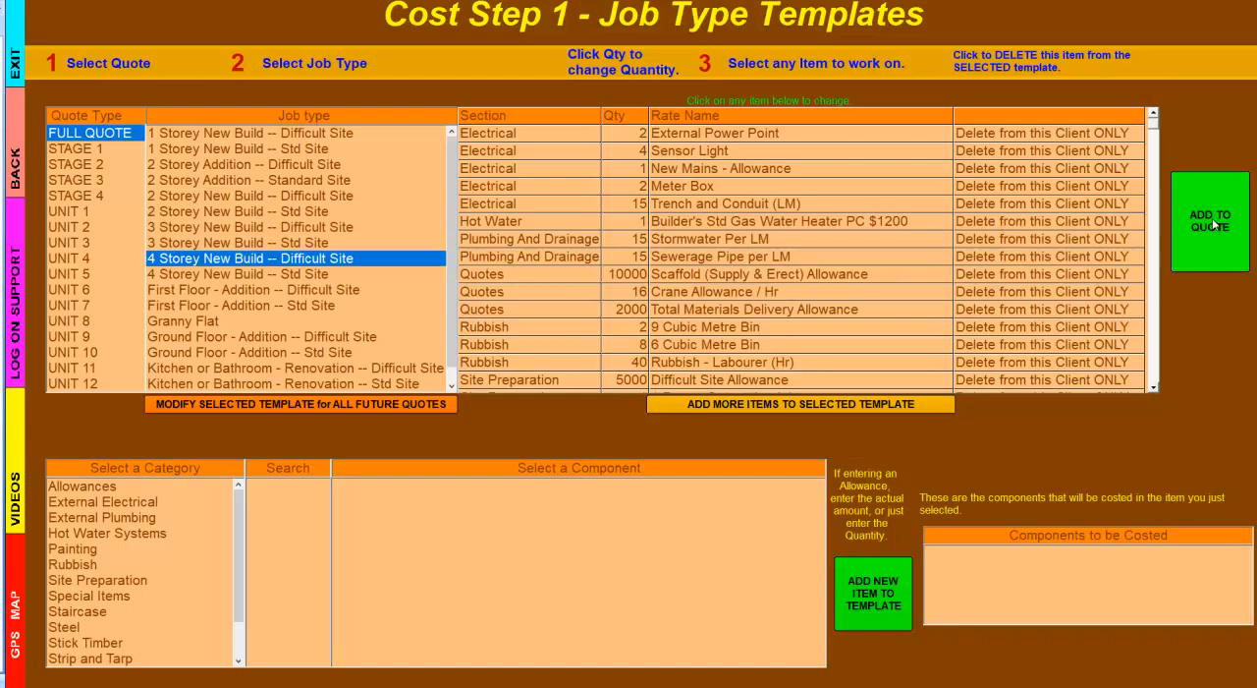